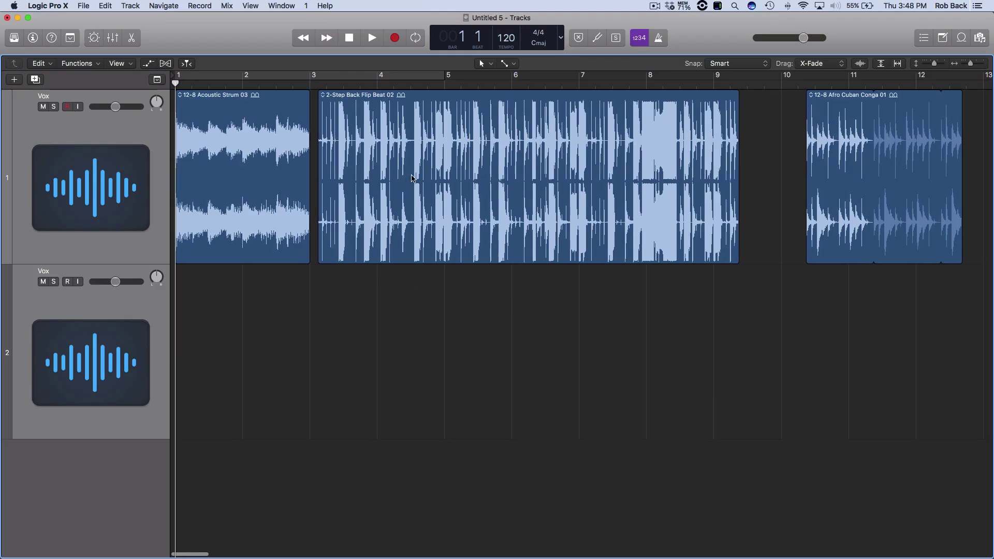
- Move 2-Step Back Flip Beat 02 to bar 1 over the strum region, undoing an accidental trim
{"action": "left_click_drag", "start_coordinate": [494, 195], "coordinate": [342, 214]}
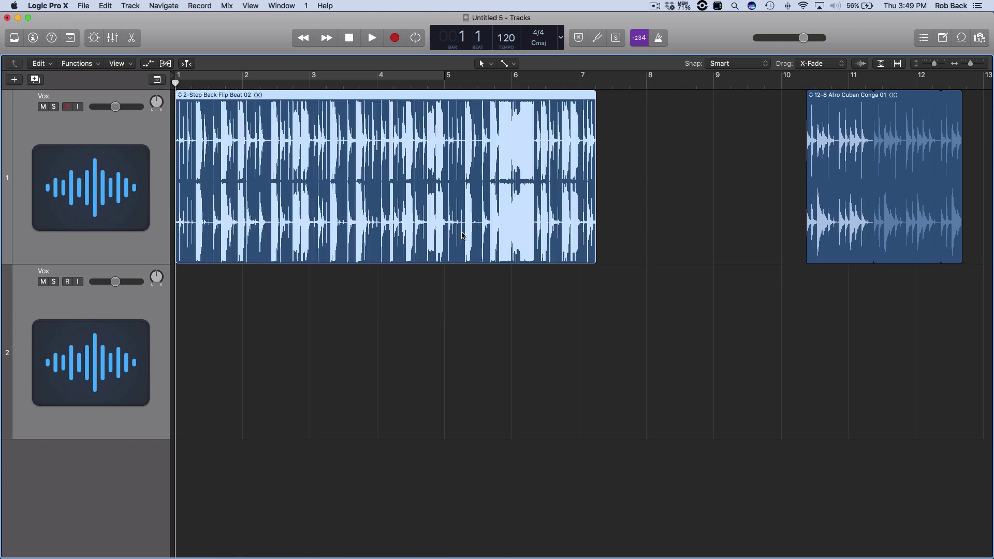
{"action": "left_click", "coordinate": [676, 213]}
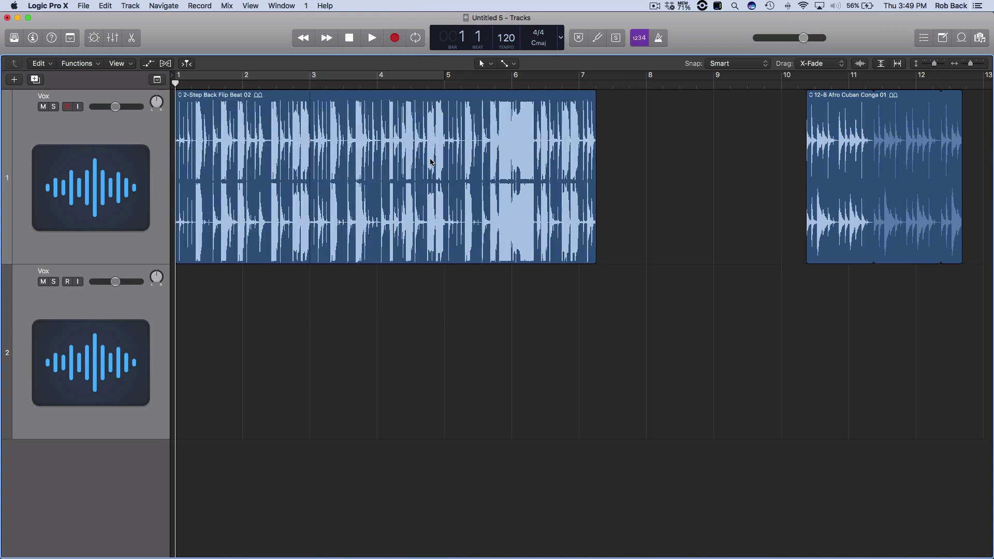
{"action": "mouse_move", "coordinate": [179, 193]}
{"action": "left_mouse_down"}
{"action": "mouse_move", "coordinate": [268, 194]}
{"action": "mouse_move", "coordinate": [179, 194]}
{"action": "left_mouse_up"}
{"action": "key", "text": "super+z"}
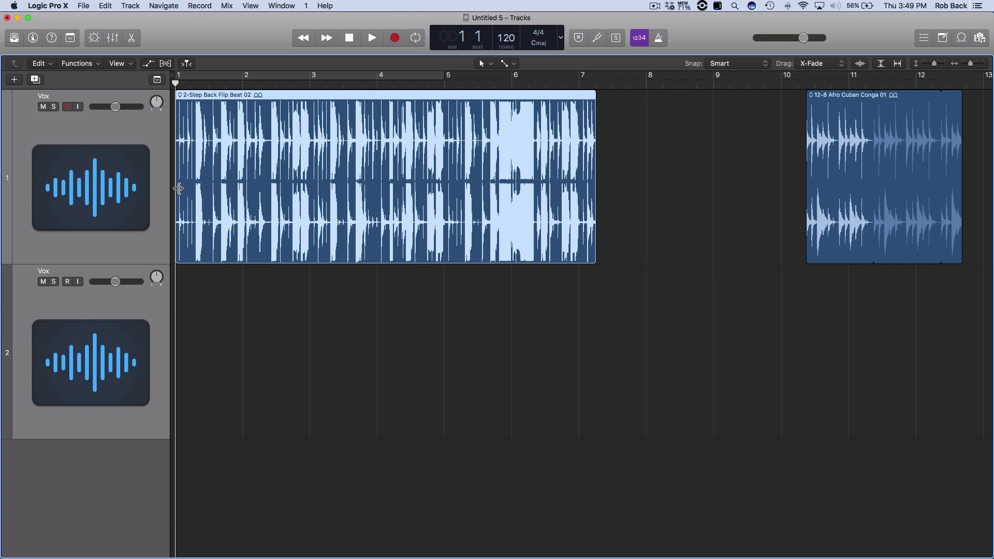
{"action": "mouse_move", "coordinate": [294, 188]}
{"action": "left_mouse_down"}
{"action": "mouse_move", "coordinate": [323, 187]}
{"action": "mouse_move", "coordinate": [296, 187]}
{"action": "left_mouse_up"}
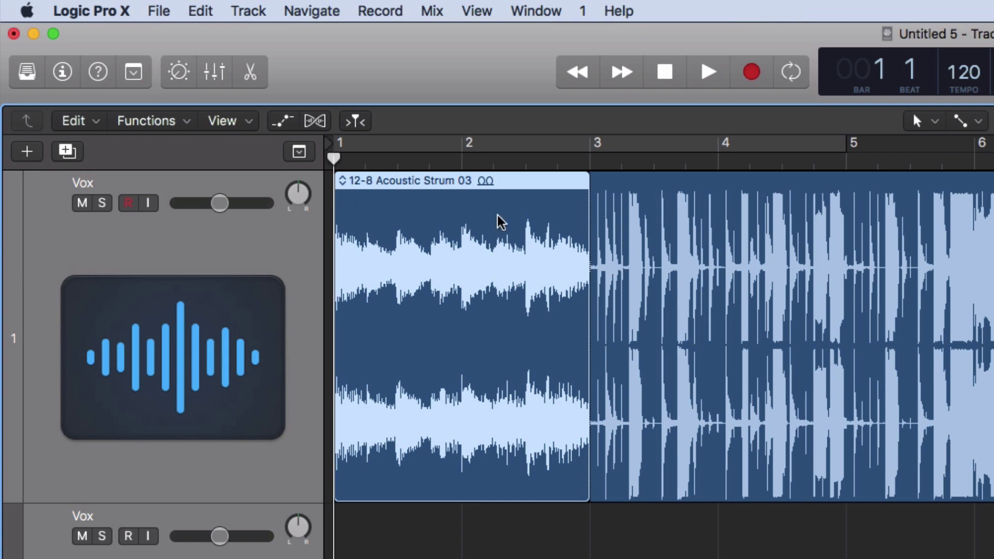
- Delete the Acoustic Strum region to reveal the beat beneath, then undo to restore it
{"action": "key", "text": "Delete"}
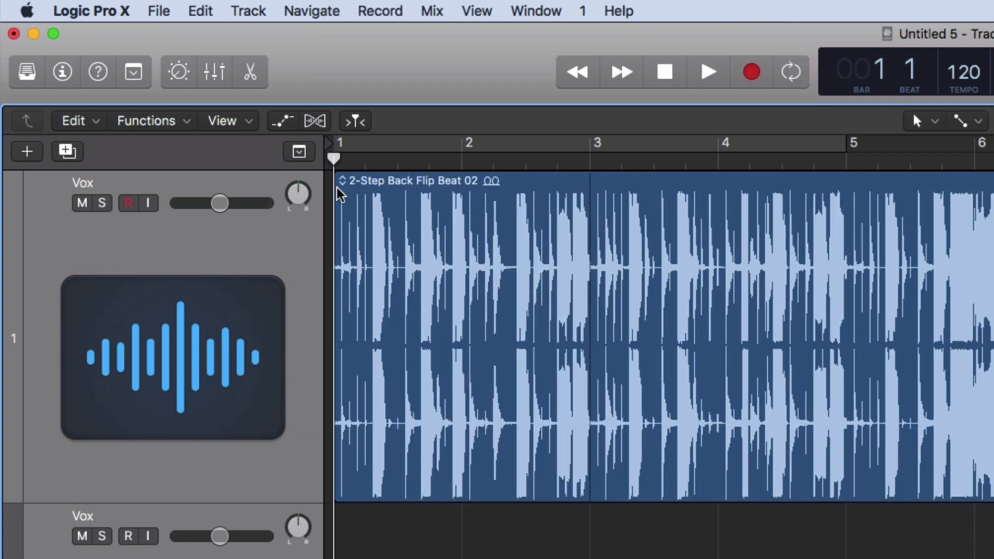
{"action": "key", "text": "super+z"}
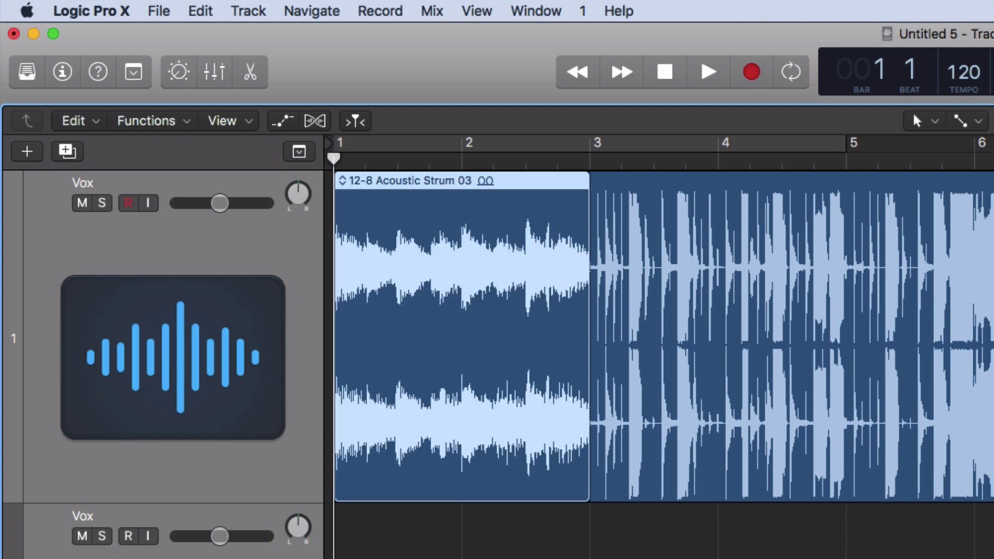
- Slide the 12-8 Afro Cuban Conga 01 region left to bar 1 onto the Acoustic Strum region
{"action": "left_click_drag", "start_coordinate": [862, 380], "coordinate": [862, 381]}
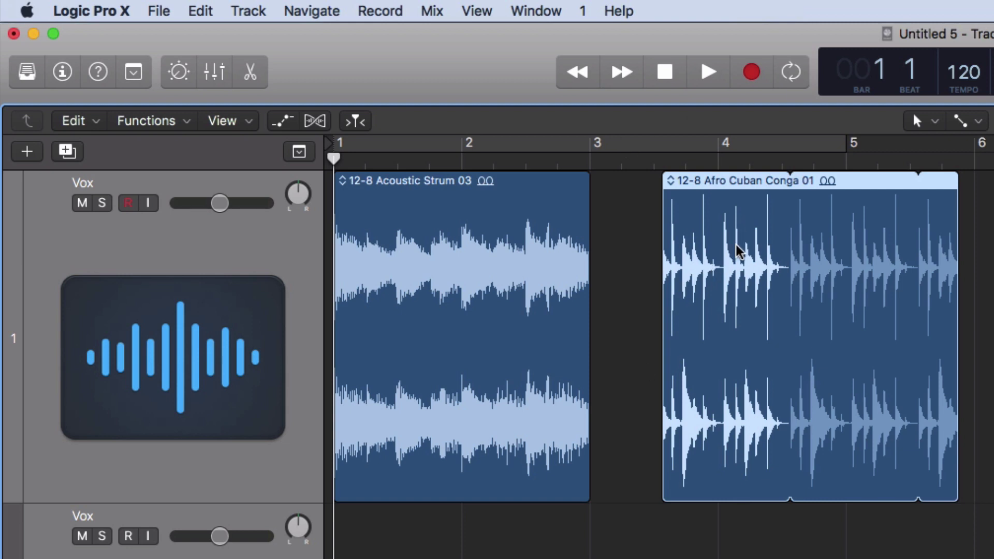
{"action": "left_click_drag", "start_coordinate": [738, 251], "coordinate": [406, 262]}
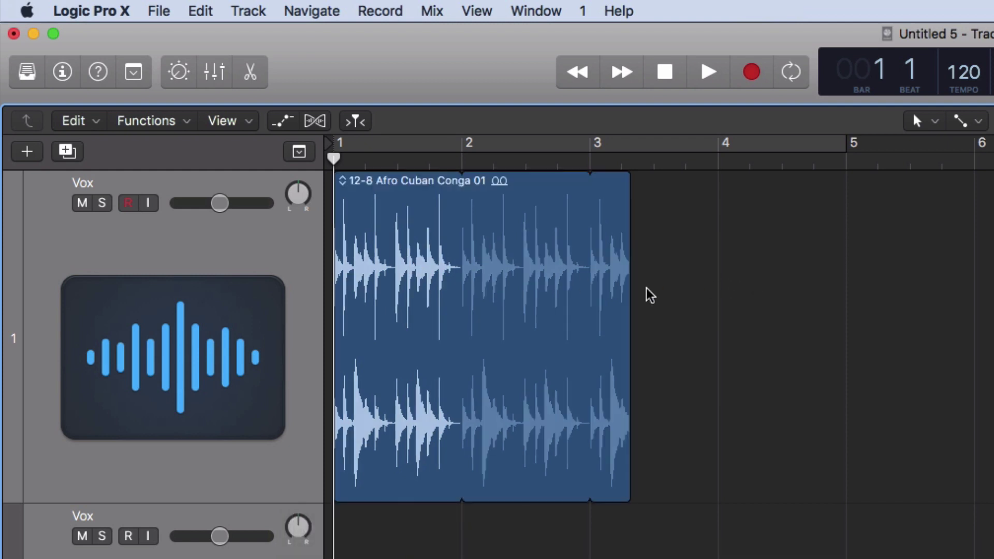